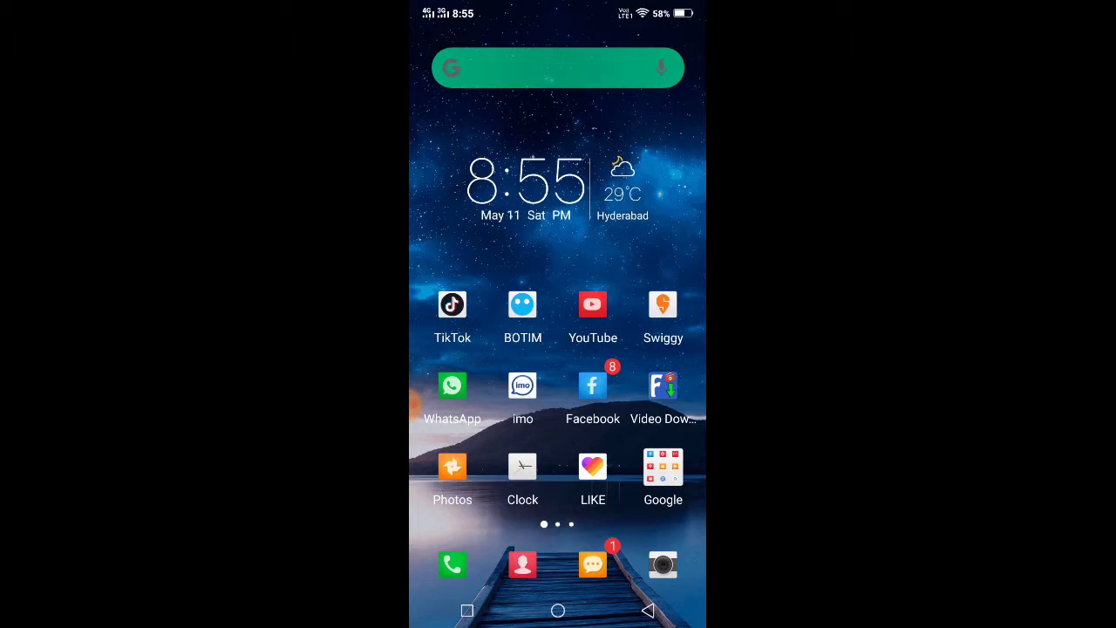
Launch Chrome from the Google apps folder
{"action": "left_click", "coordinate": [663, 469]}
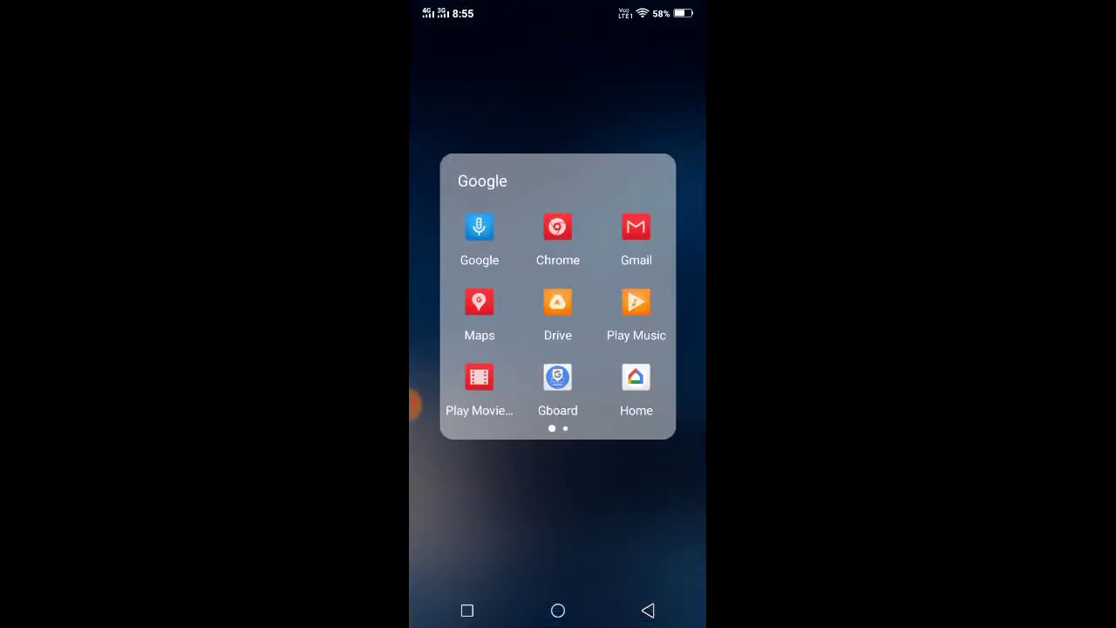
{"action": "key", "text": "Escape"}
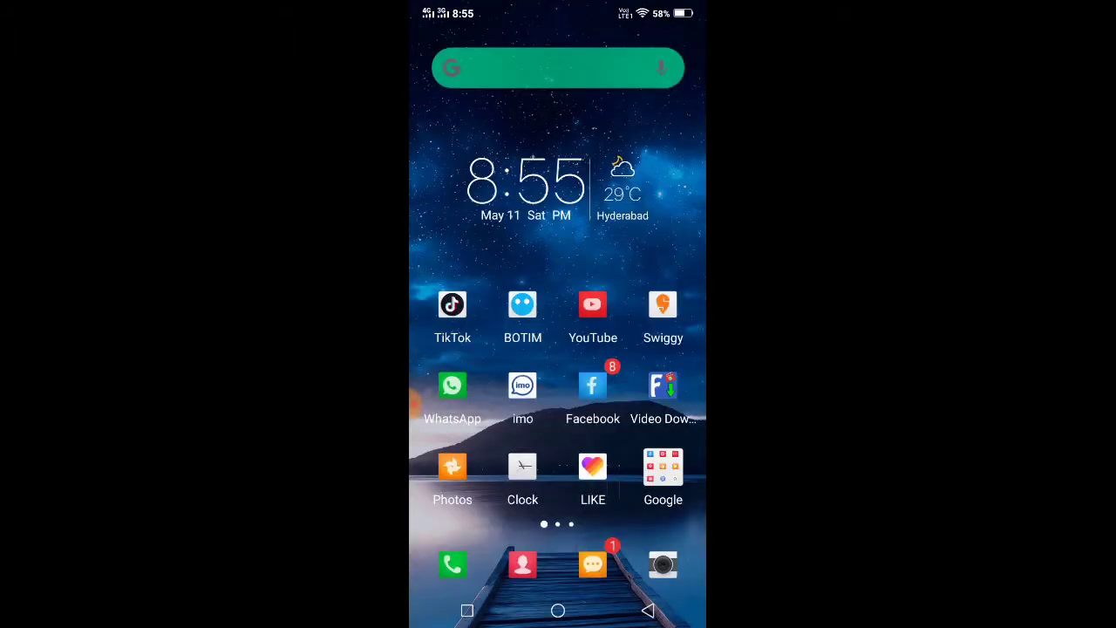
{"action": "left_click", "coordinate": [663, 469]}
{"action": "left_click", "coordinate": [557, 227]}
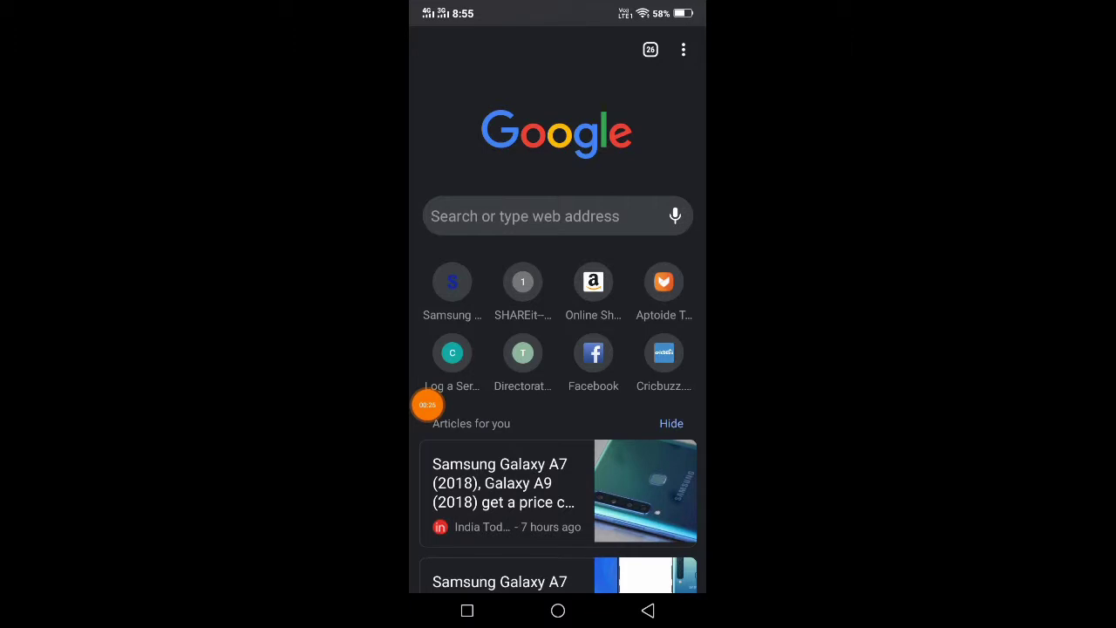
Enter 'Aptoide tv' in Chrome's address bar by completing 'apt' from suggestions
{"action": "left_click", "coordinate": [541, 217]}
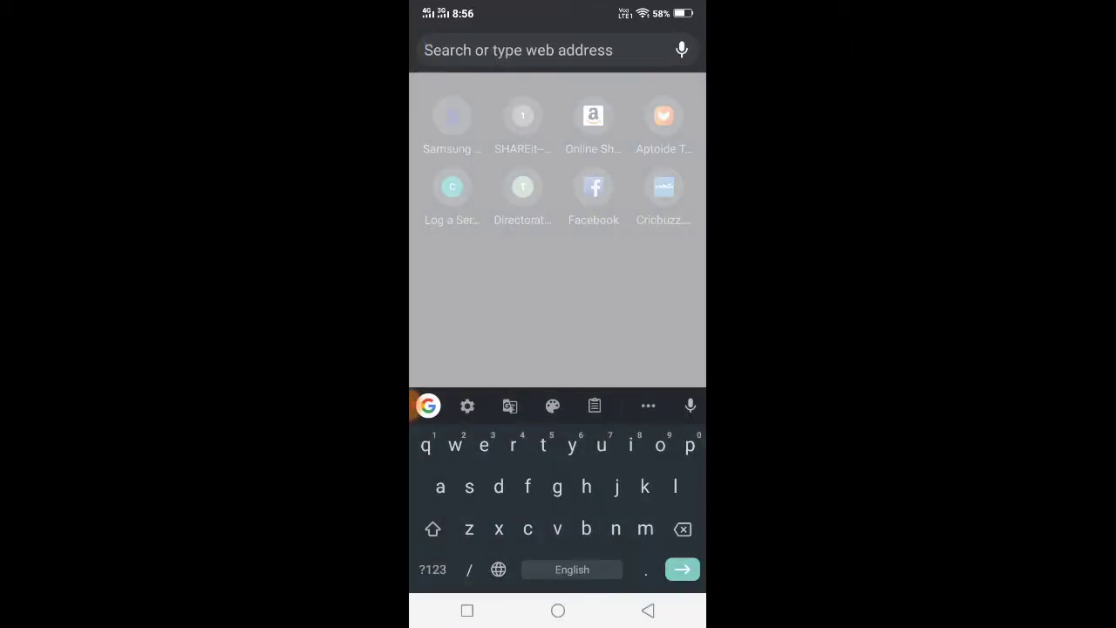
{"action": "type", "text": "ap"}
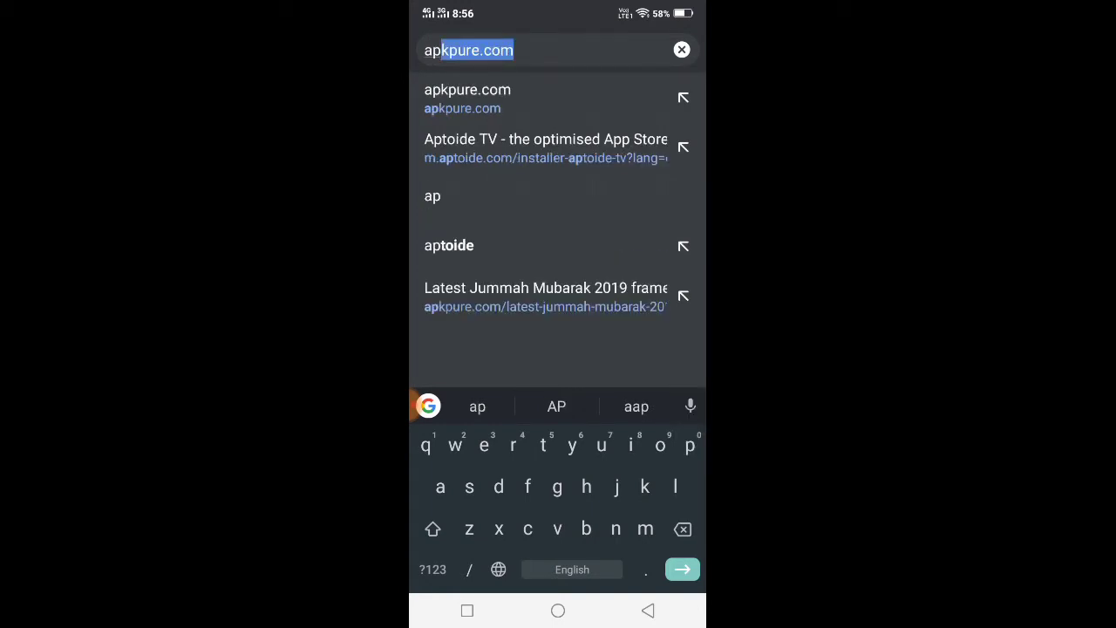
{"action": "type", "text": "t"}
{"action": "left_click", "coordinate": [556, 407]}
{"action": "left_click", "coordinate": [557, 407]}
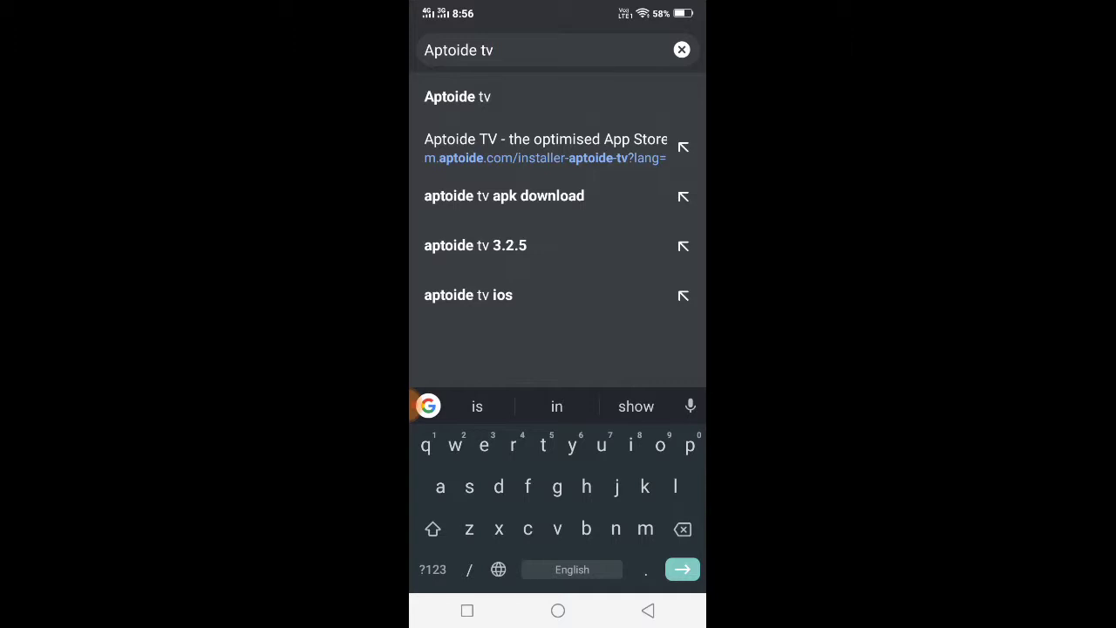
Open the Aptoide TV installer page and confirm downloading the AptoideTV-5.0.2 apk
{"action": "left_click", "coordinate": [545, 147]}
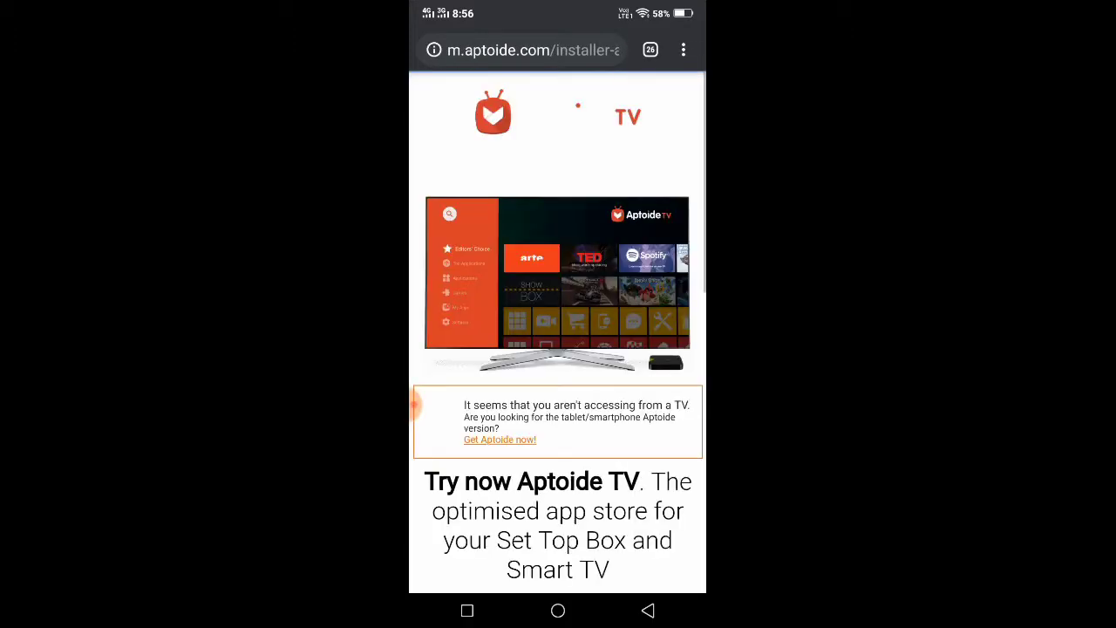
{"action": "scroll", "coordinate": [414, 403], "scroll_direction": "down", "scroll_amount": 4}
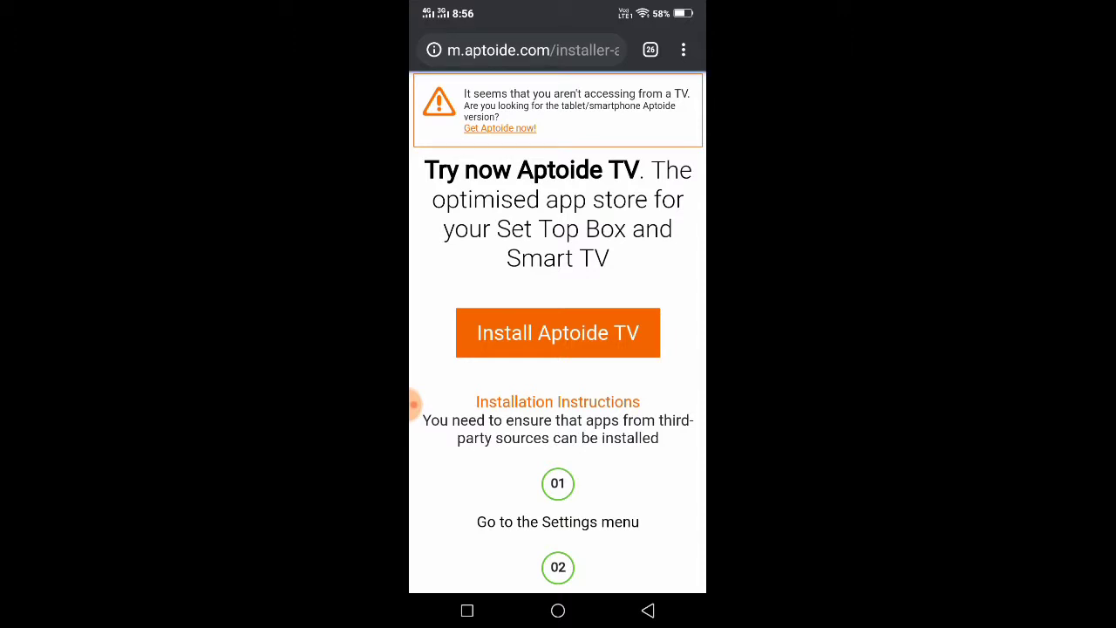
{"action": "left_click", "coordinate": [644, 565]}
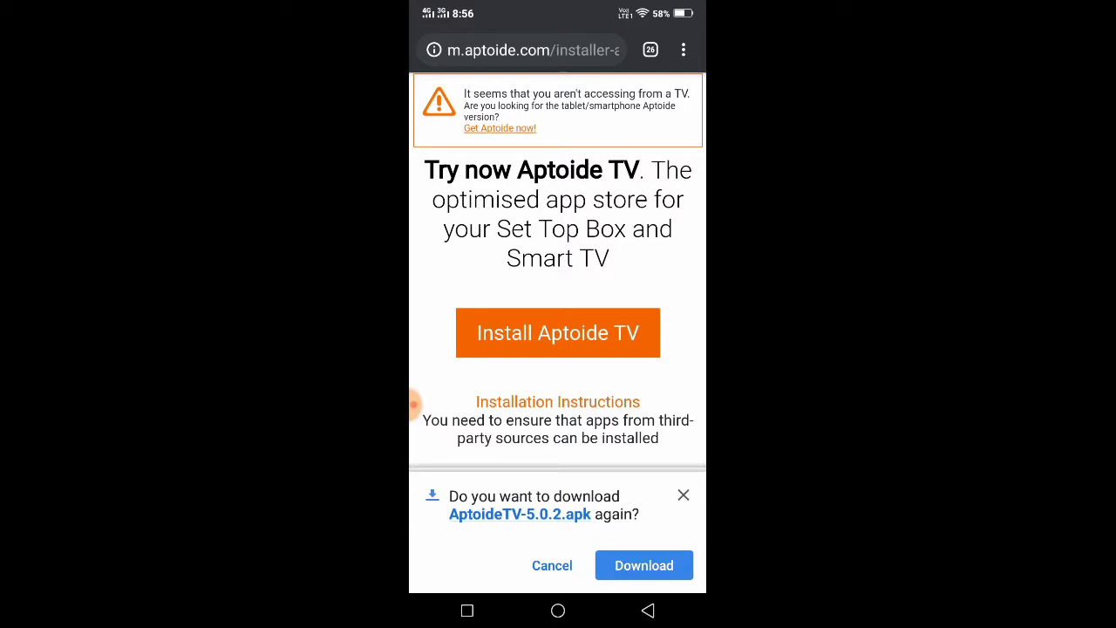
{"action": "left_click", "coordinate": [427, 404]}
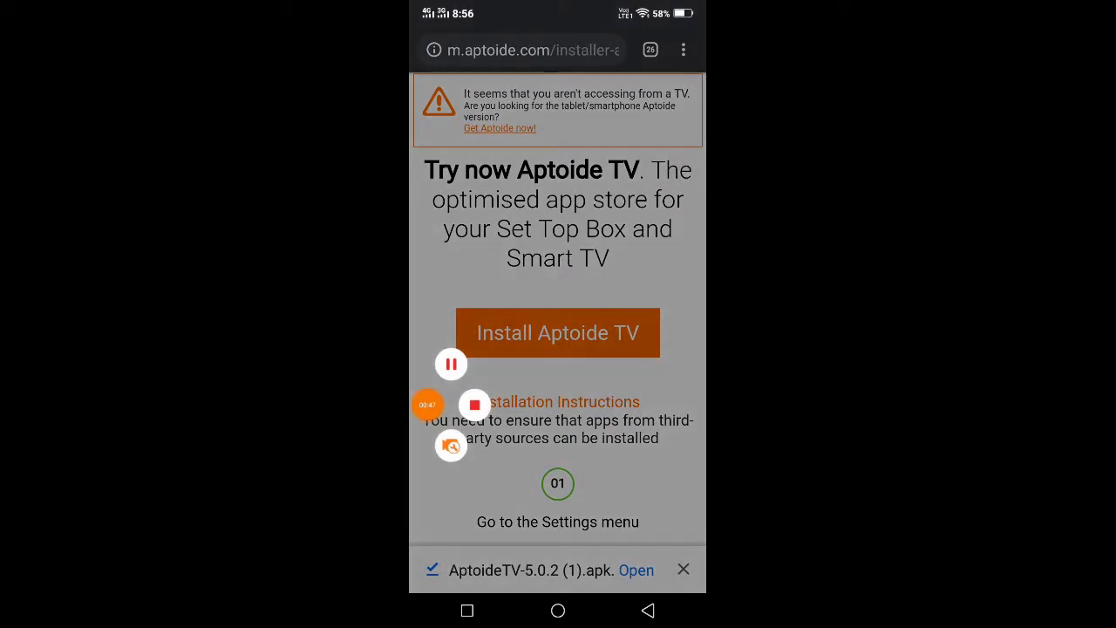
{"action": "left_click", "coordinate": [450, 362]}
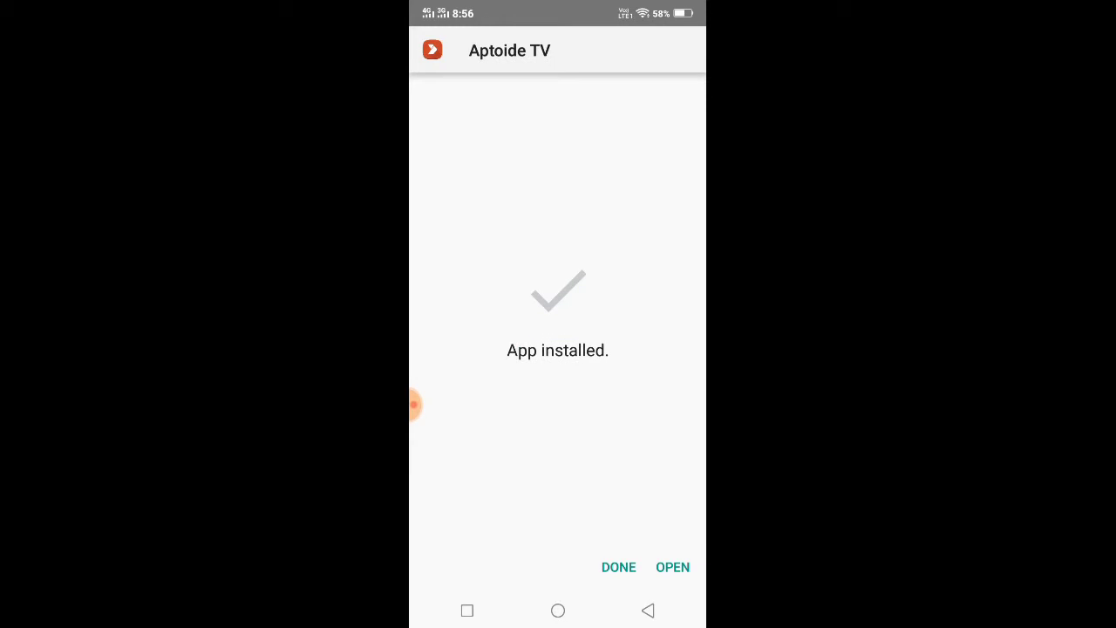
Finish installing Aptoide TV and return to the home screen
{"action": "left_click", "coordinate": [618, 567]}
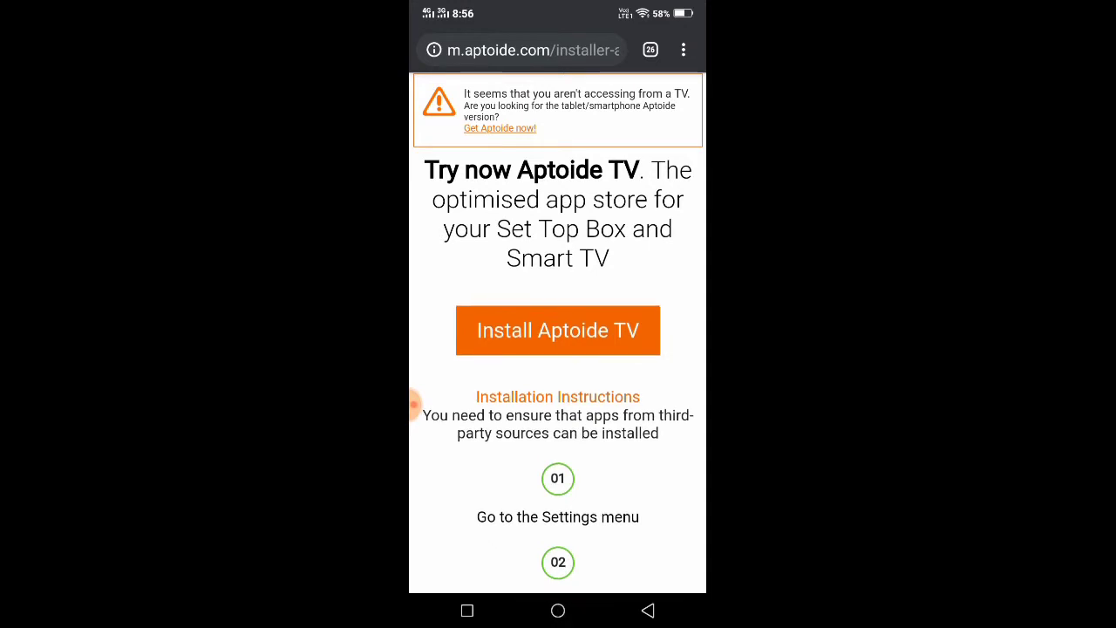
{"action": "left_click", "coordinate": [558, 610]}
Swipe to the second home screen page and tap around its app grid
{"action": "left_click_drag", "start_coordinate": [663, 305], "coordinate": [454, 305]}
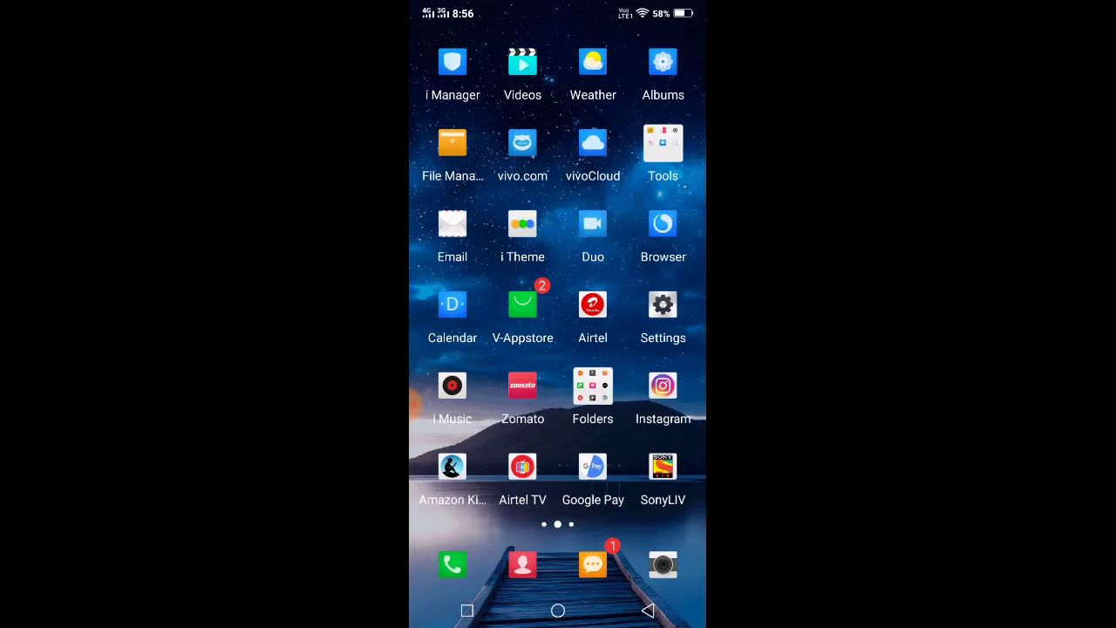
{"action": "left_click", "coordinate": [417, 403]}
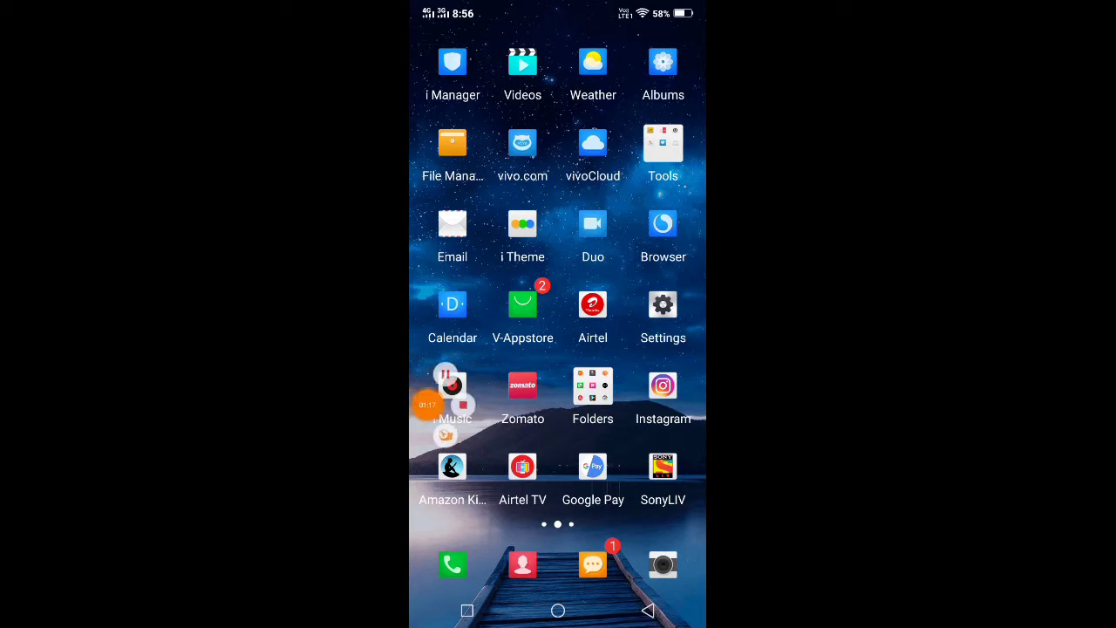
{"action": "left_click", "coordinate": [451, 443]}
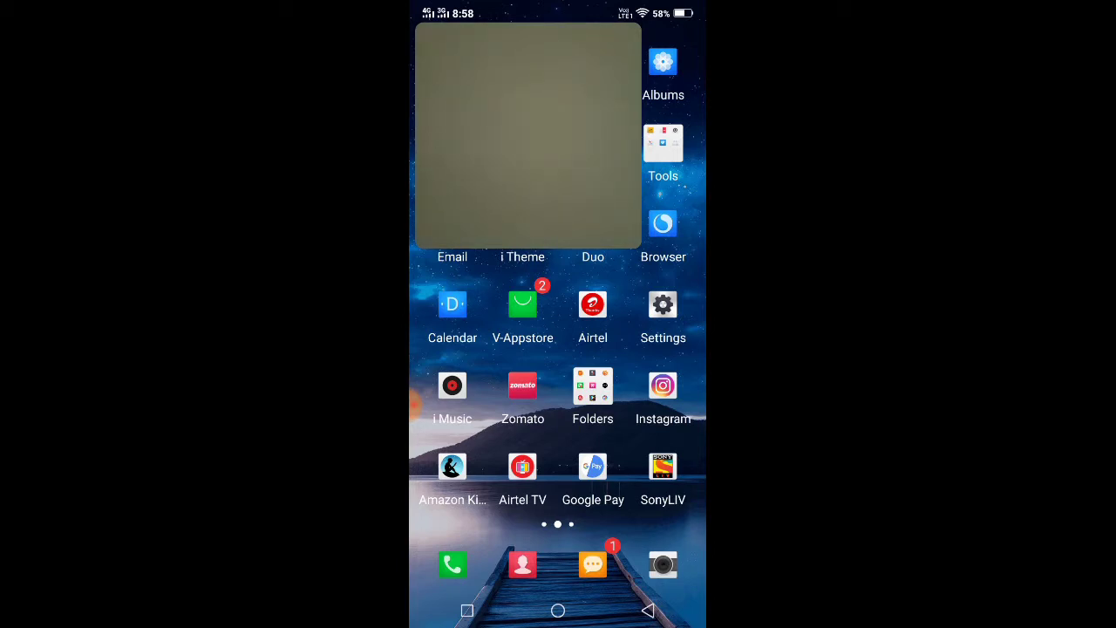
{"action": "left_click", "coordinate": [426, 401]}
{"action": "left_click", "coordinate": [451, 444]}
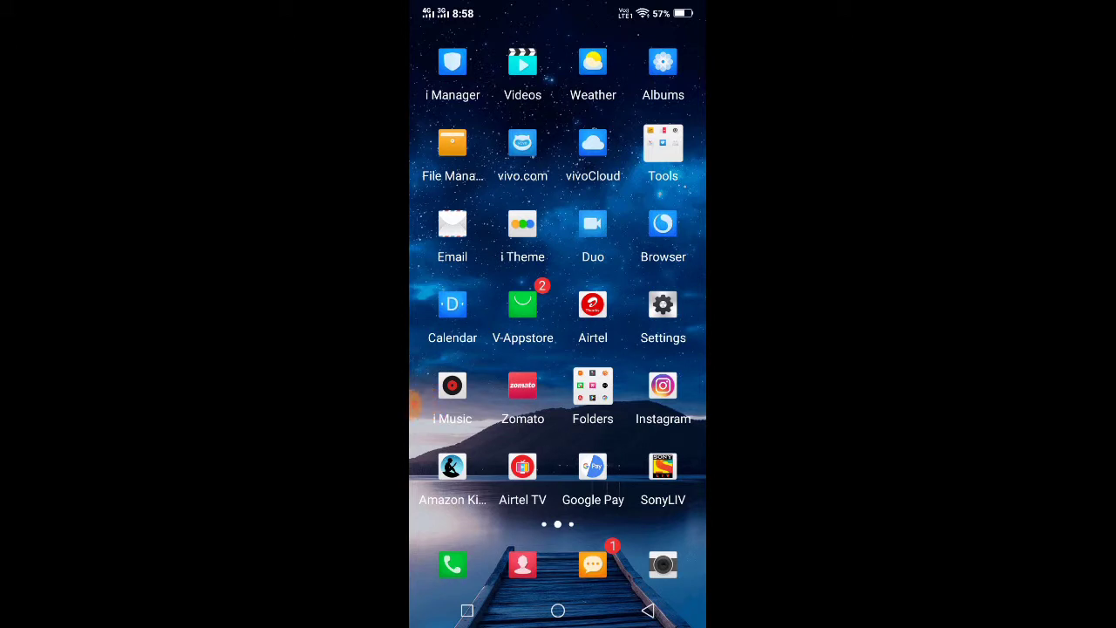
Switch OTG on in Settings and return to the home screen
{"action": "left_click", "coordinate": [662, 305]}
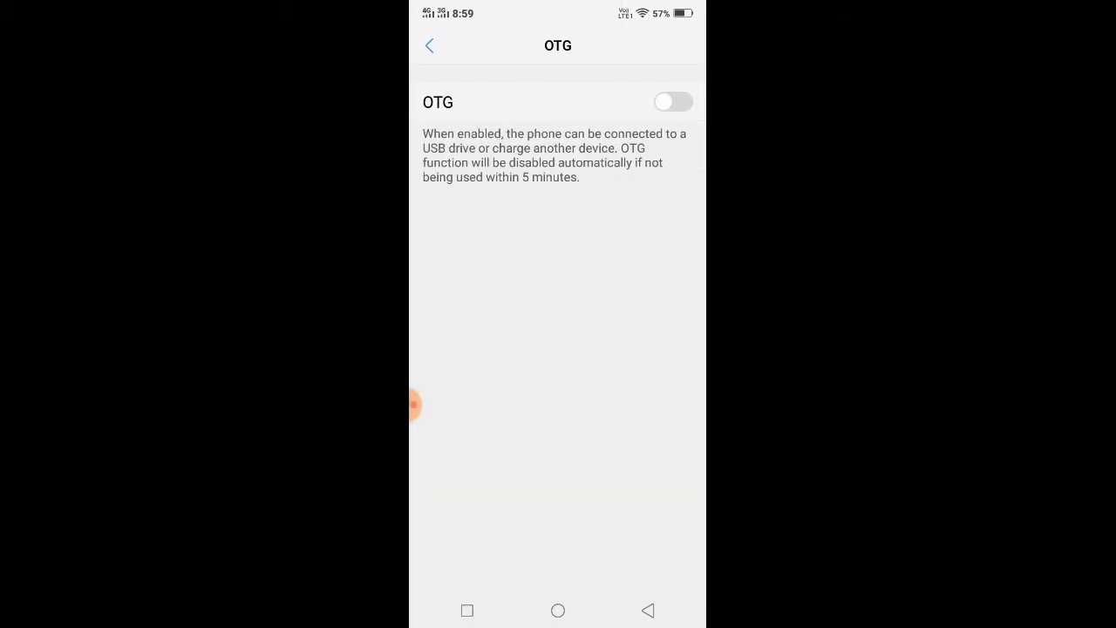
{"action": "left_click", "coordinate": [673, 102]}
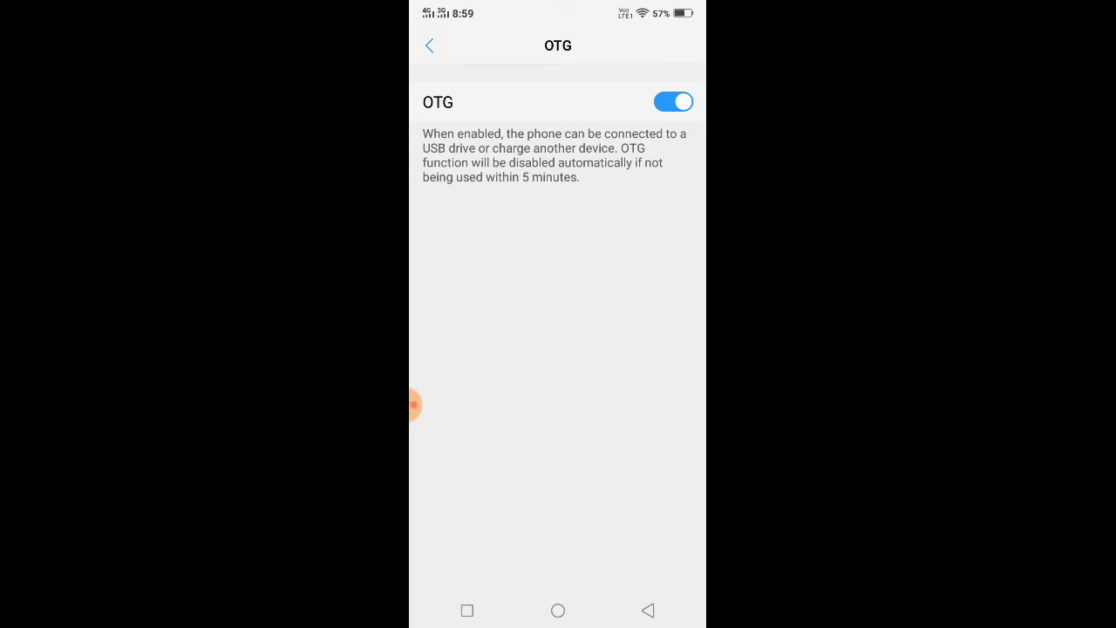
{"action": "left_click", "coordinate": [558, 611]}
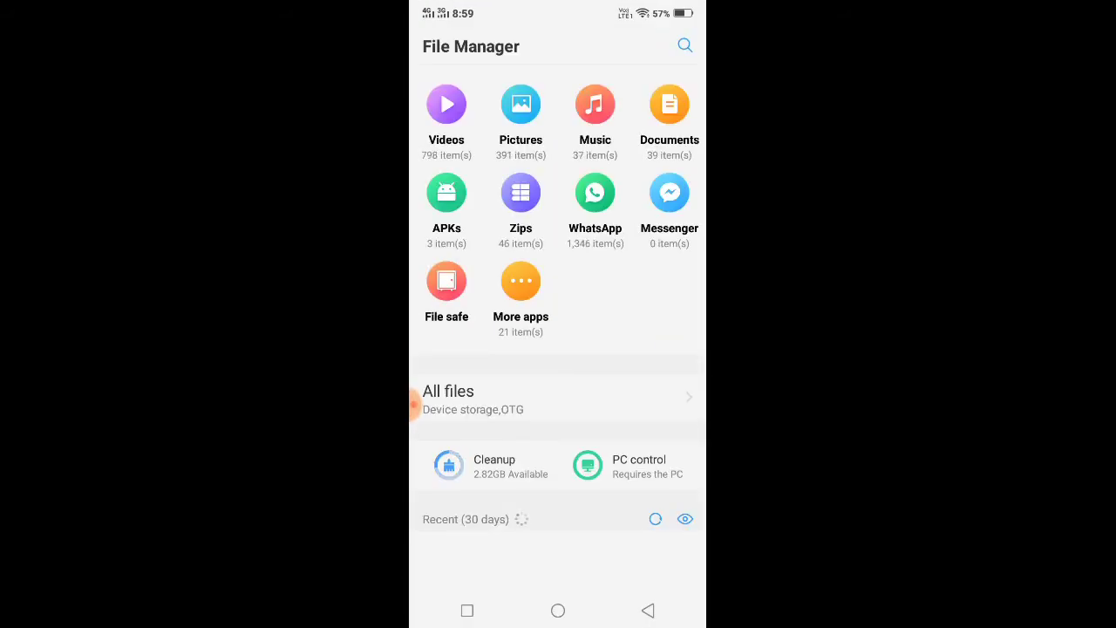
Select the first Aptoide TV apk in File Manager's APKs list and cut it
{"action": "left_click", "coordinate": [413, 404]}
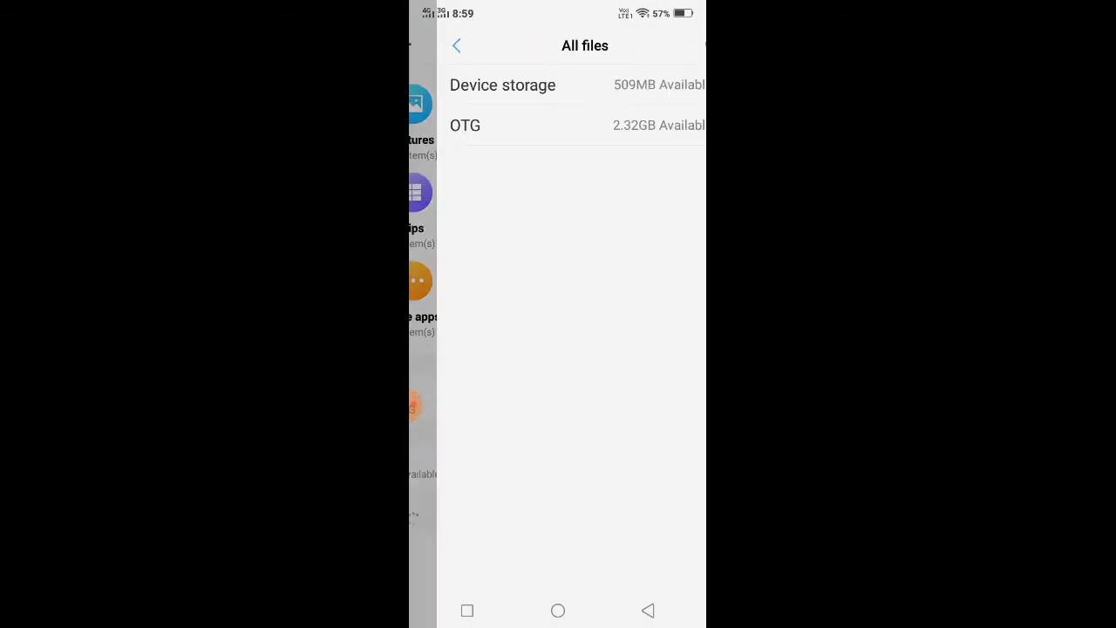
{"action": "left_click", "coordinate": [648, 610]}
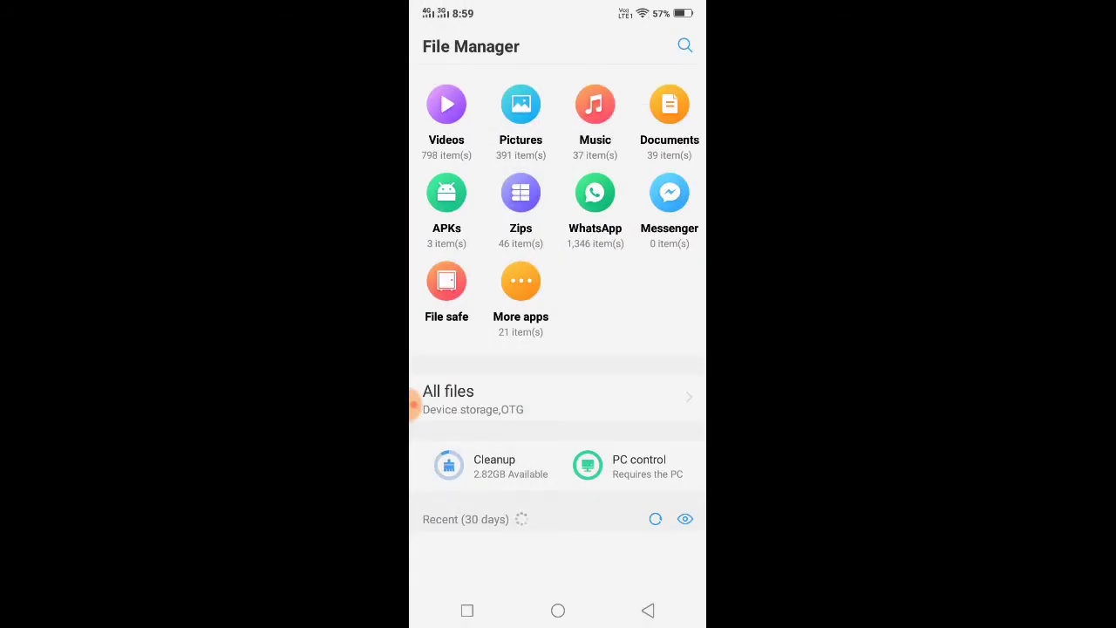
{"action": "left_click", "coordinate": [447, 191]}
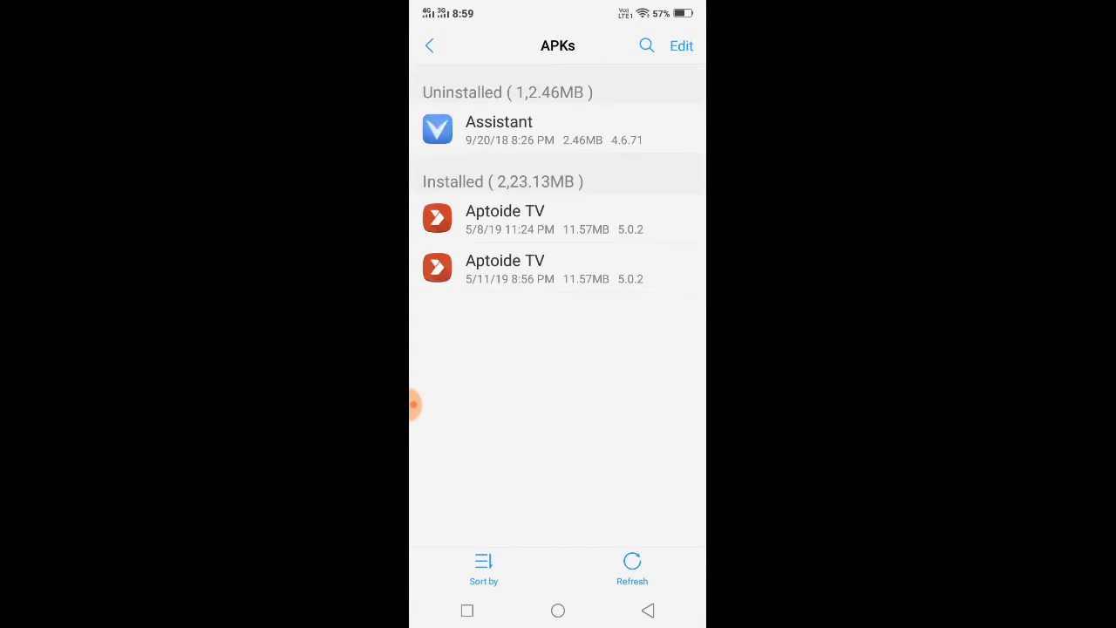
{"action": "left_click", "coordinate": [523, 218]}
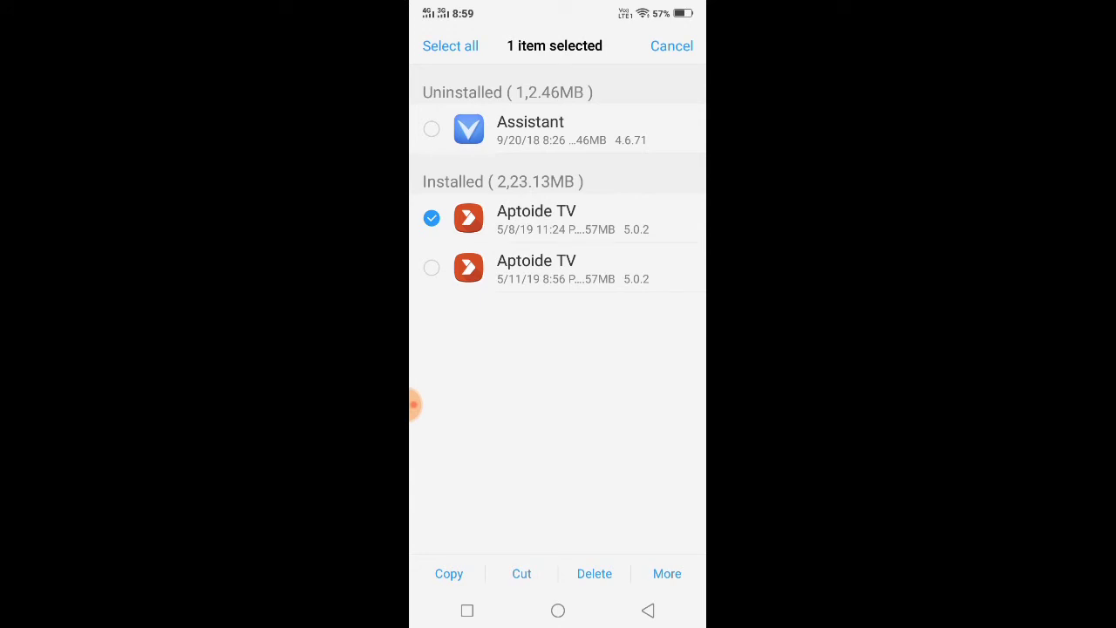
{"action": "left_click", "coordinate": [521, 573]}
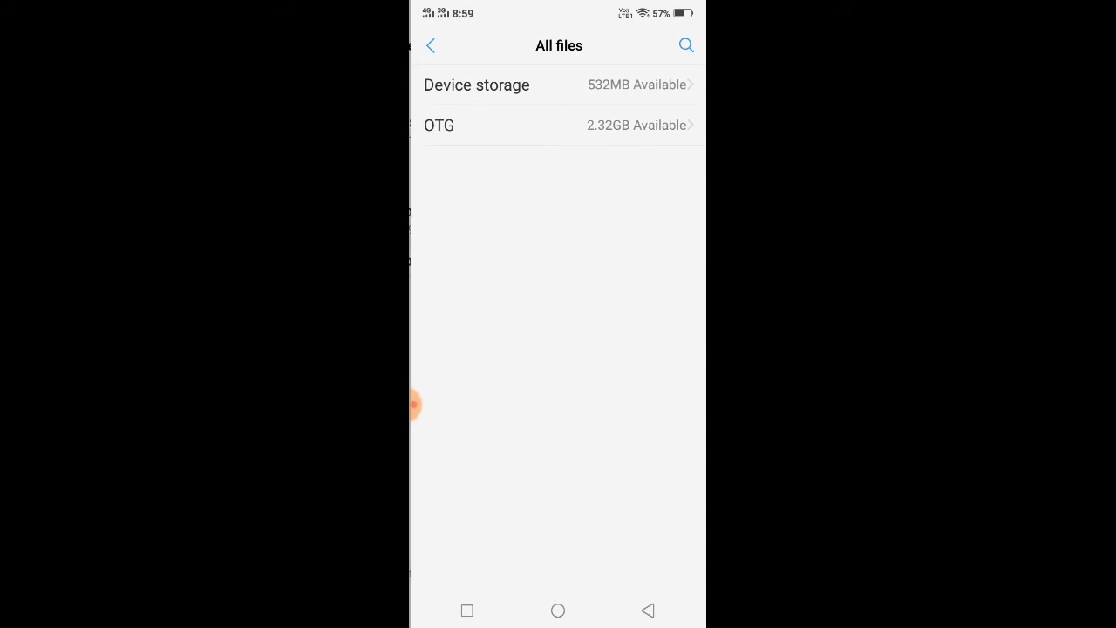
Paste the apk into OTG(7113-18EE), replacing the existing AptoideTV-5.0.2.apk
{"action": "left_click", "coordinate": [523, 126]}
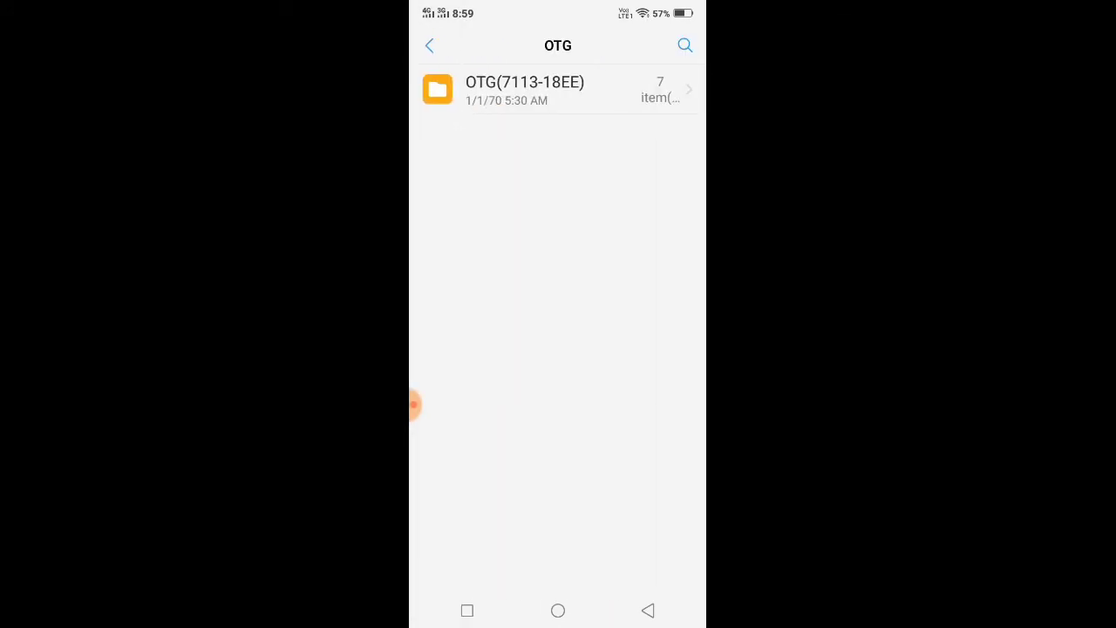
{"action": "left_click", "coordinate": [524, 90]}
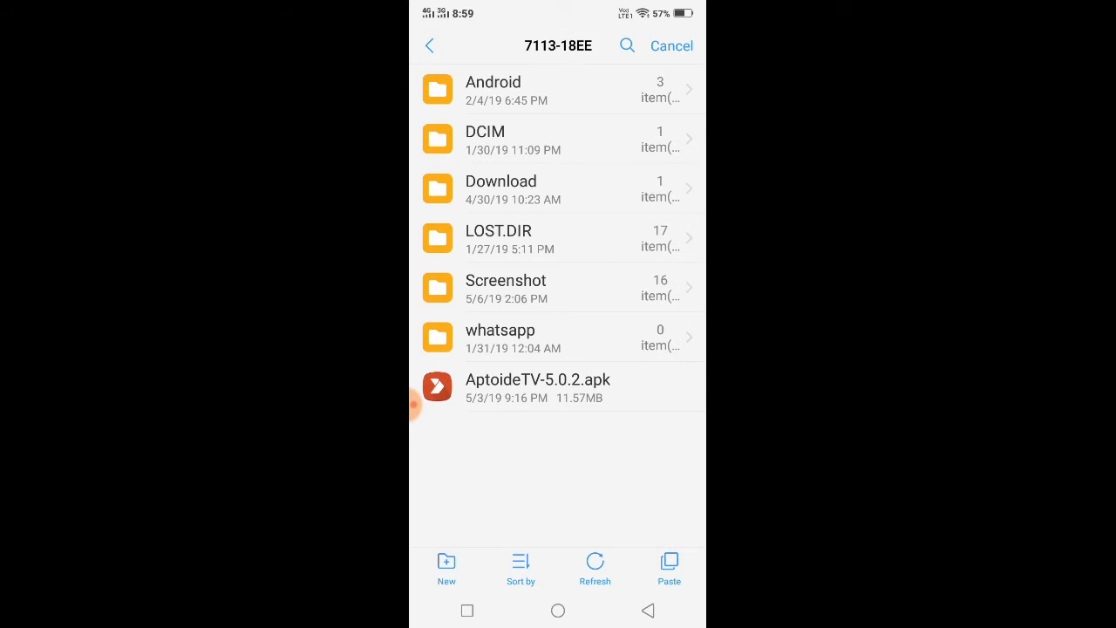
{"action": "left_click", "coordinate": [669, 567]}
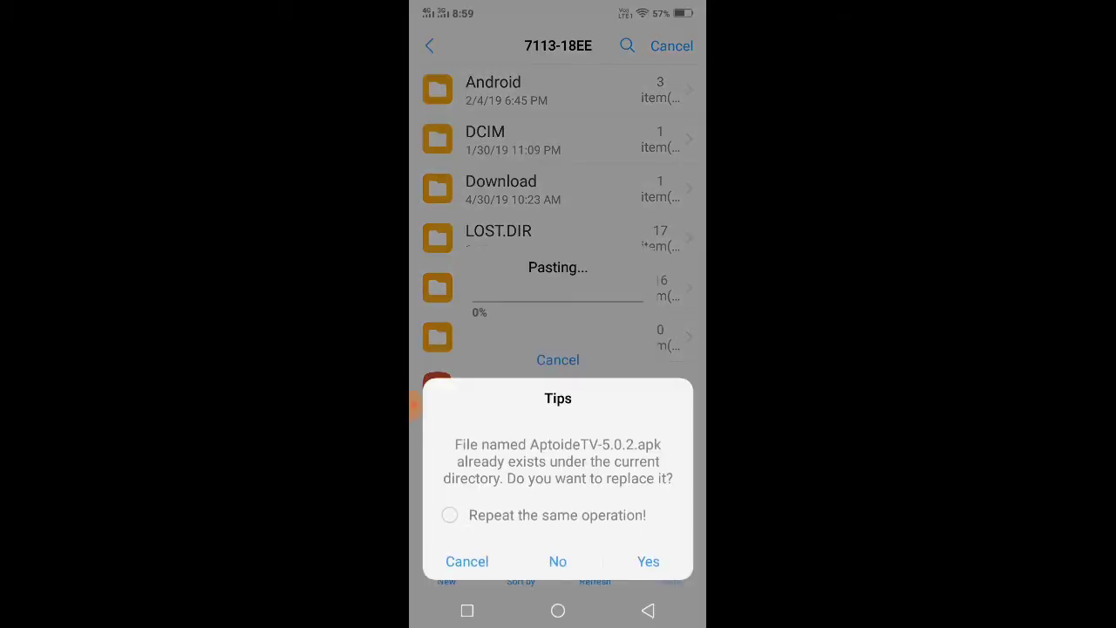
{"action": "left_click", "coordinate": [648, 562]}
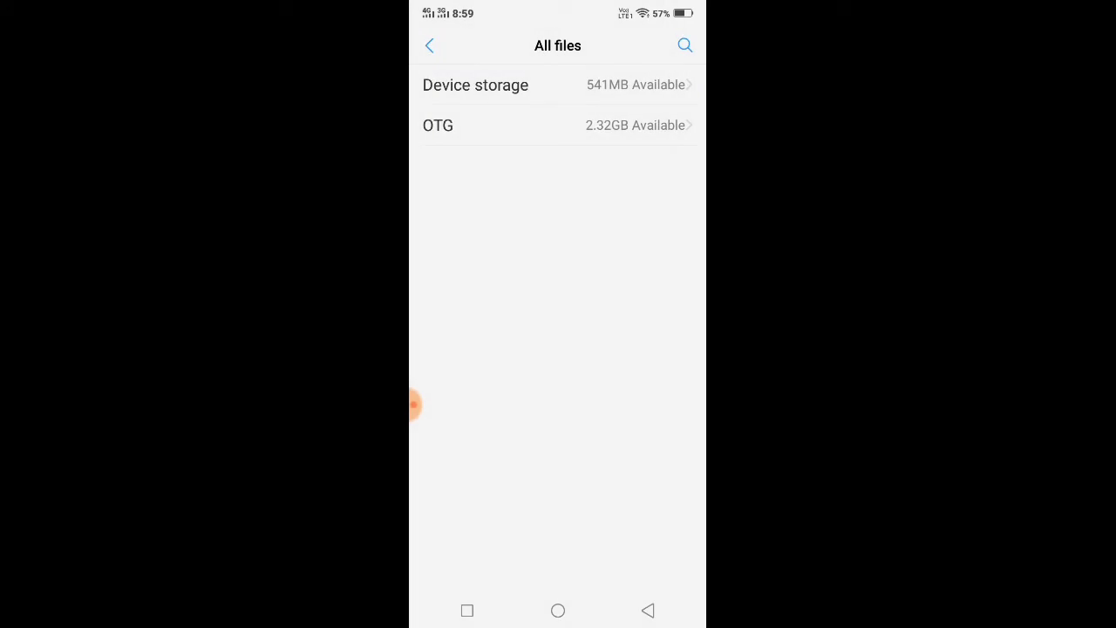
{"action": "left_click", "coordinate": [648, 611]}
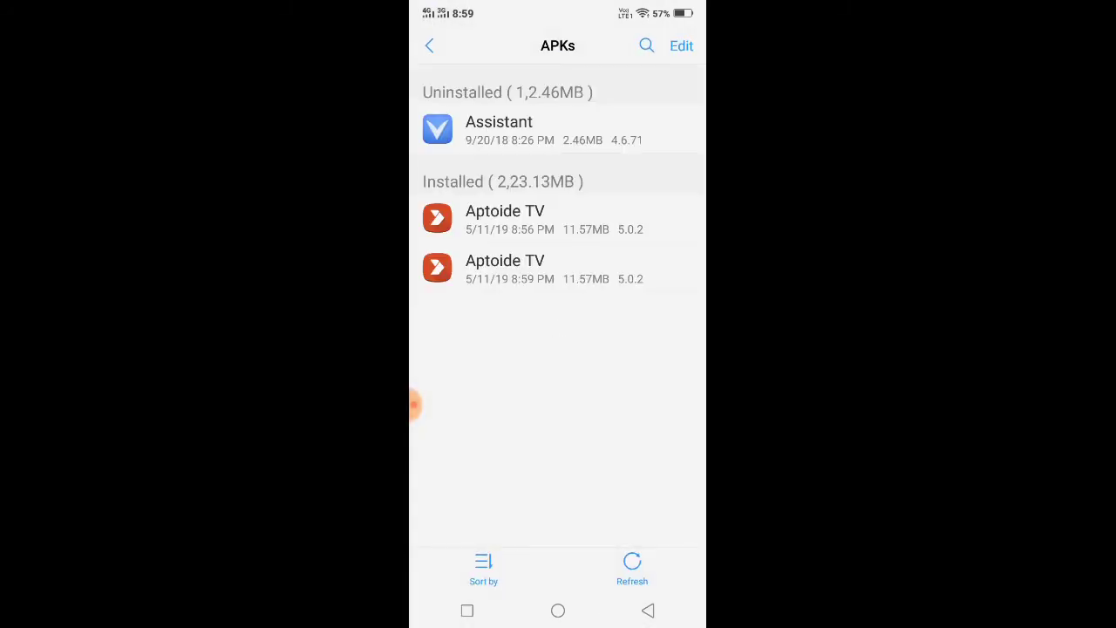
Exit File Manager and swipe back to the first home page with the clock
{"action": "left_click", "coordinate": [558, 610]}
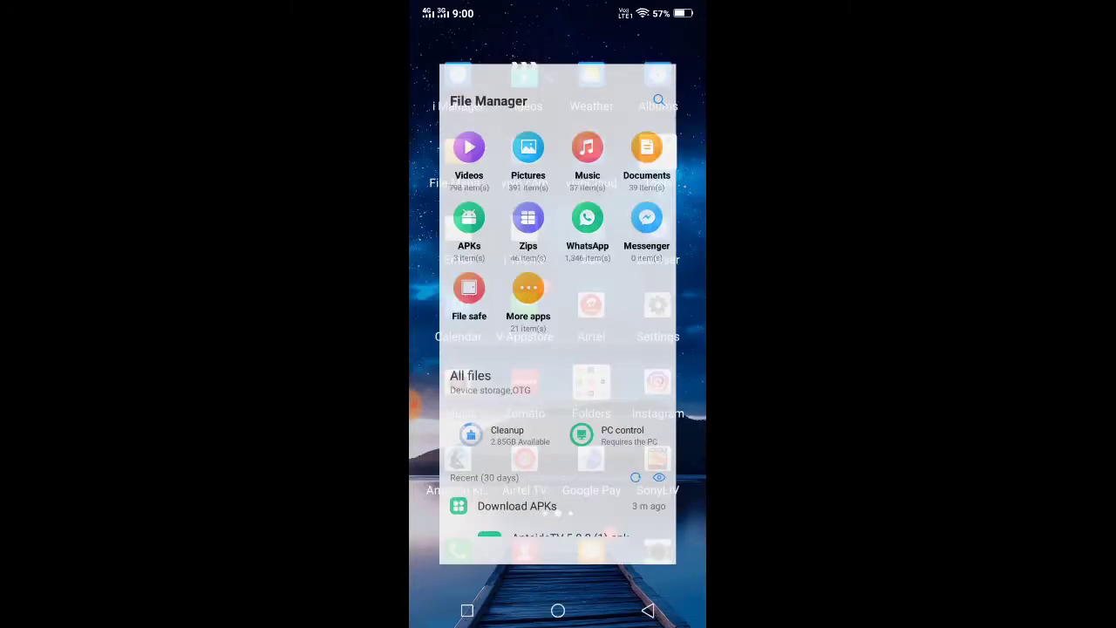
{"action": "left_click_drag", "start_coordinate": [471, 349], "coordinate": [663, 349]}
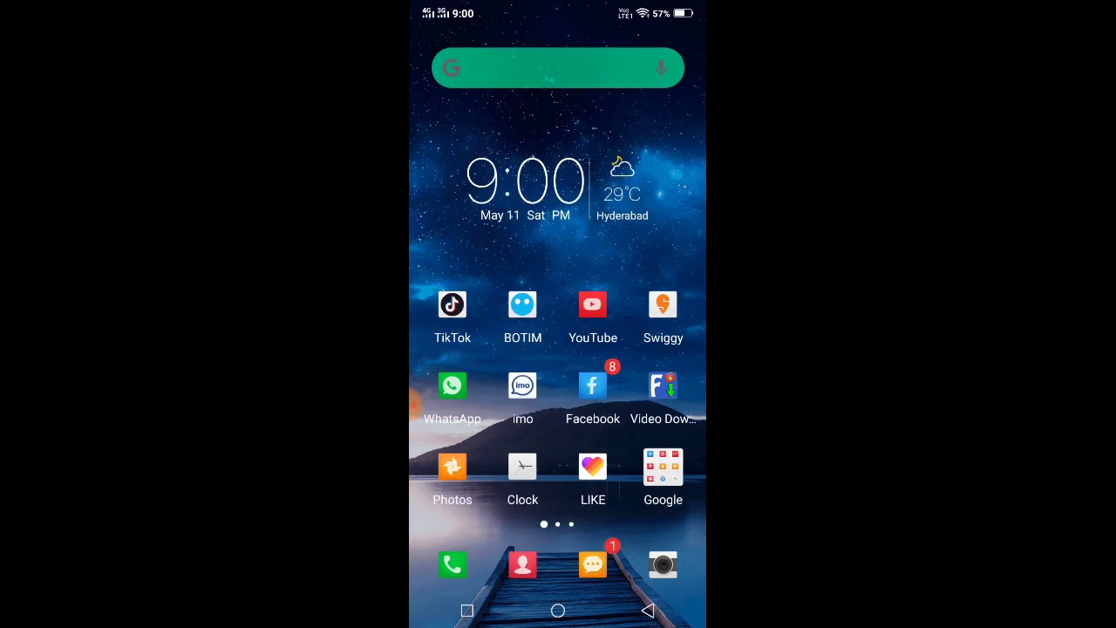